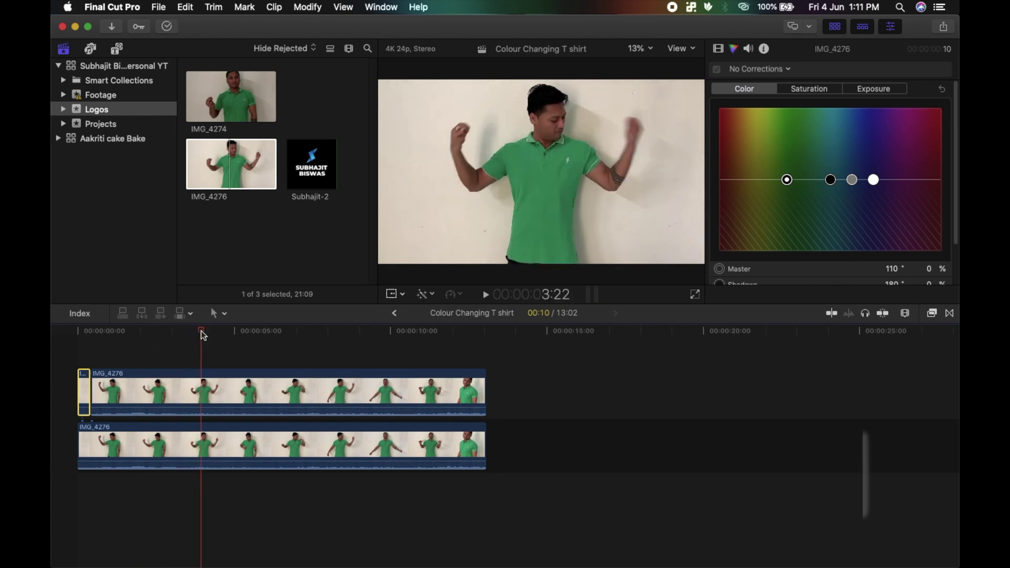
Split only the upper IMG_4276 clip at 3:22.
key(super+b)
key(super+z)
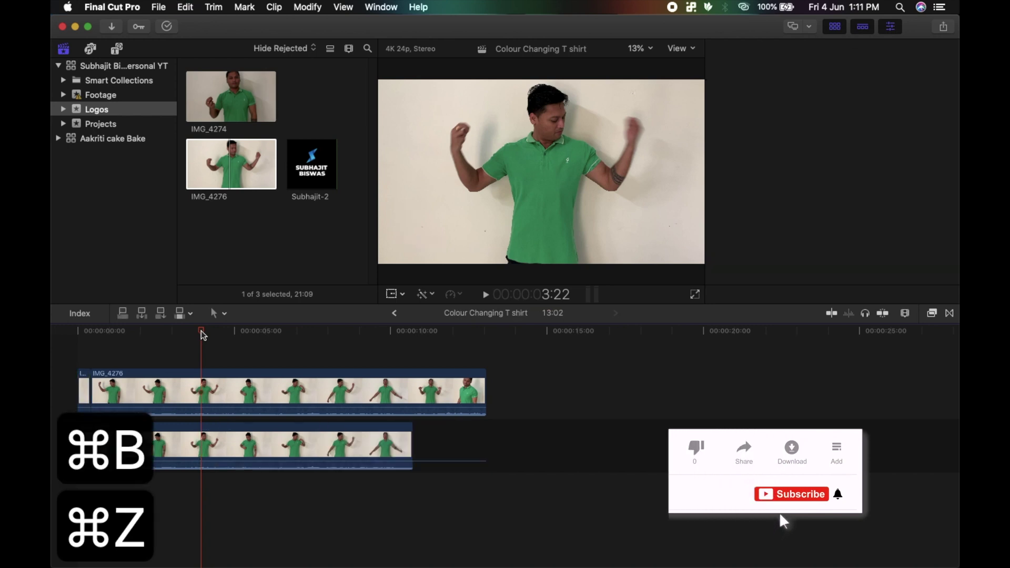
click(206, 384)
key(super+b)
Split the upper IMG_4276 clip again at 5:19, leaving the lower clip whole.
mouse_move(240, 331)
mouse_down()
mouse_move(275, 332)
mouse_move(263, 342)
mouse_up()
key(super+b)
key(super+z)
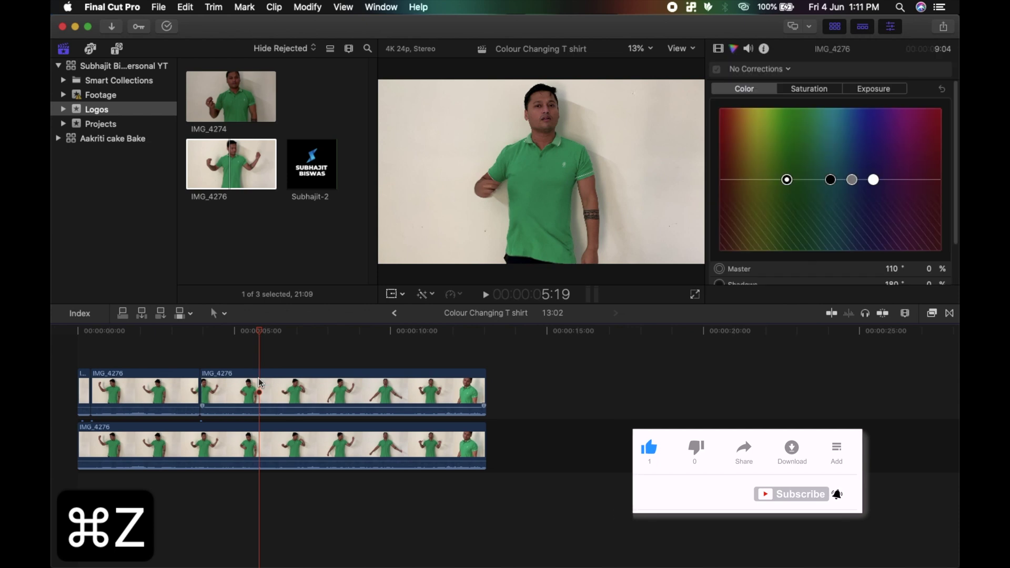
click(258, 378)
key(super+b)
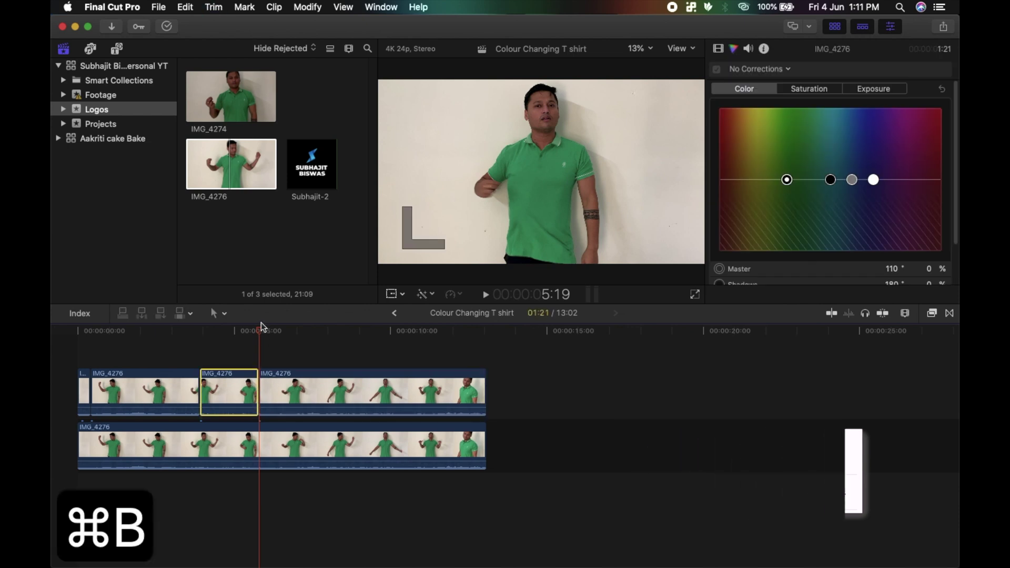
Cut the upper IMG_4276 clip at 7:23, keeping the lower clip uncut.
drag(258, 334, 328, 336)
key(super+b)
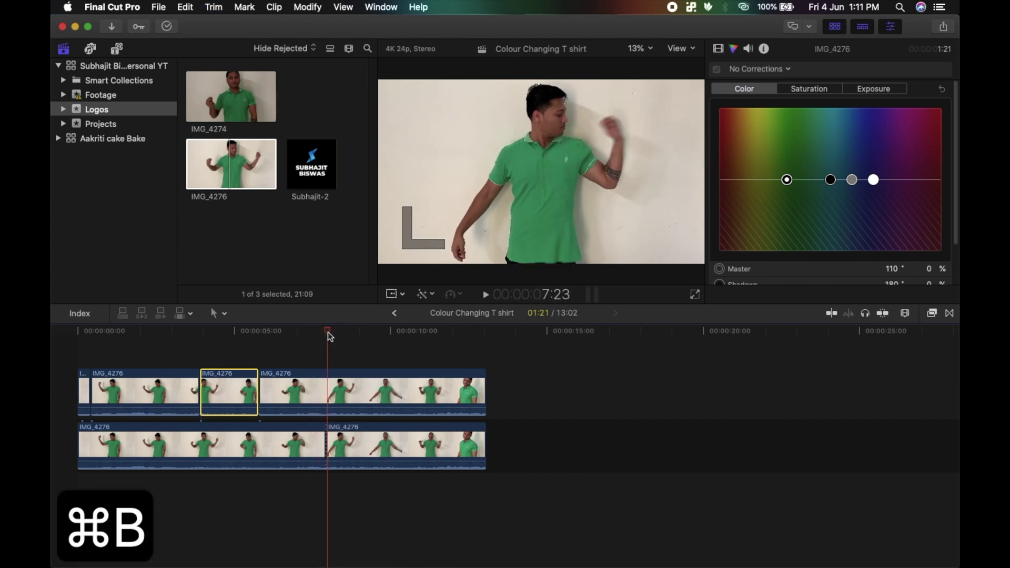
key(super+z)
click(332, 383)
key(super+b)
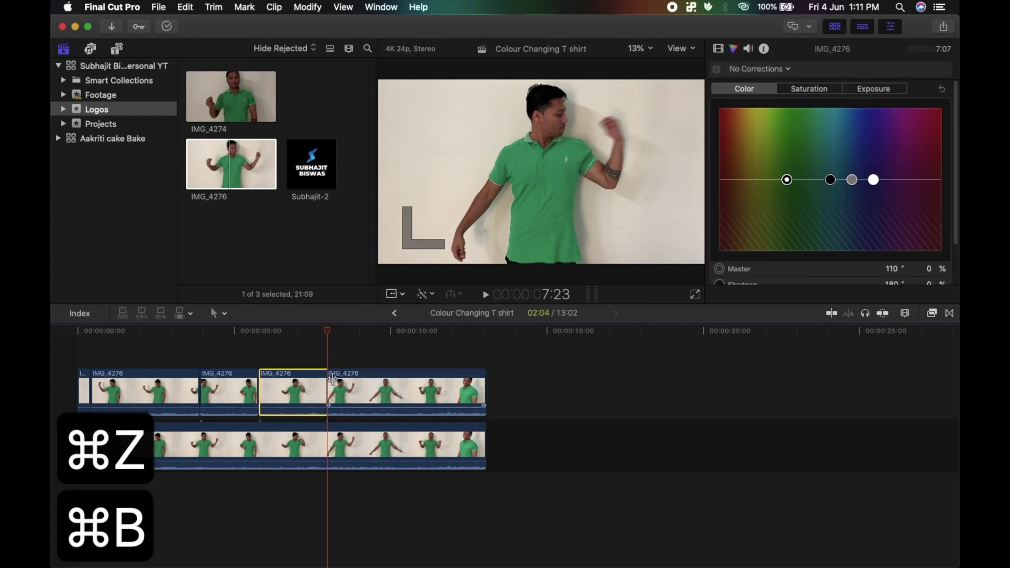
Split both the upper and the lower IMG_4276 clips at 11:10.
drag(329, 336, 434, 335)
click(440, 377)
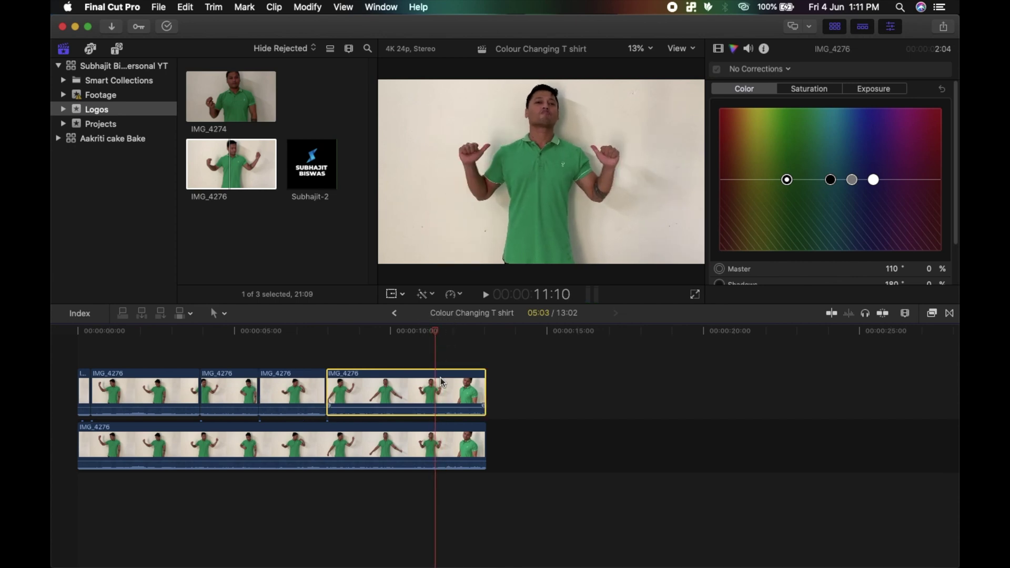
key(super+b)
click(438, 440)
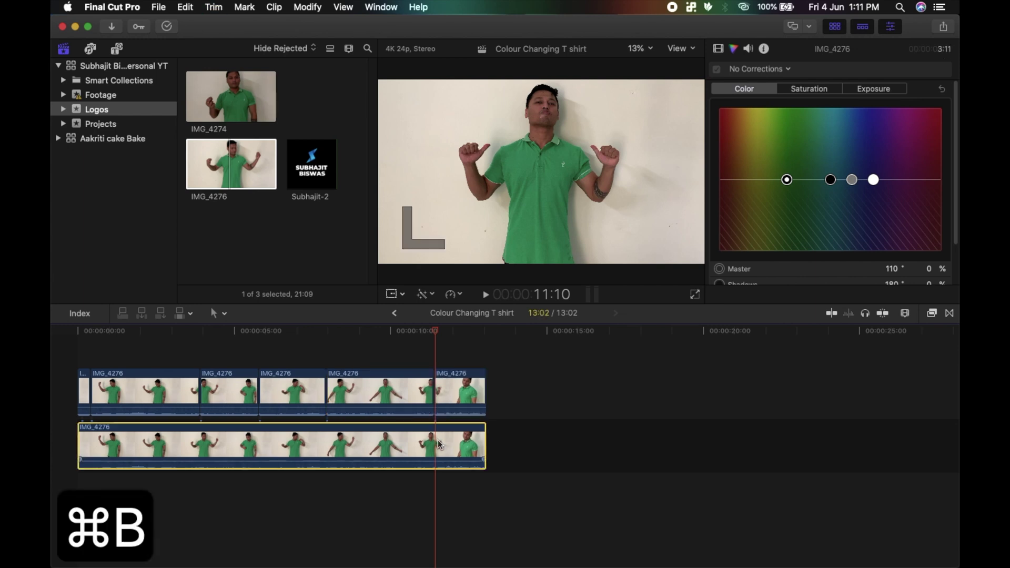
key(super+b)
Delete the end pieces of both the upper and lower clips after 11:10.
click(477, 395)
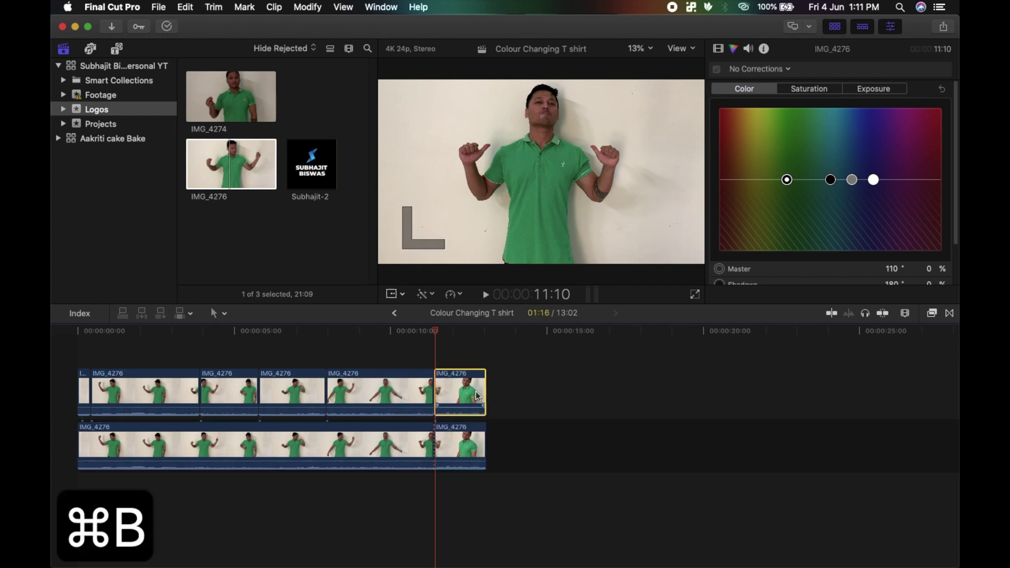
super+click(472, 438)
key(Delete)
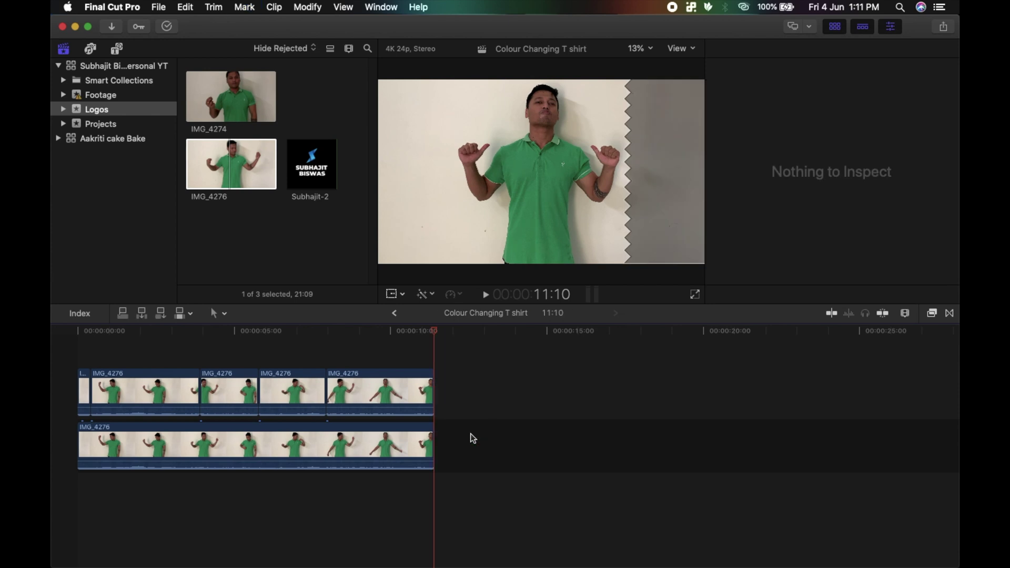
Add Hue/Saturation Curves to the second upper segment, sample the shirt and raise its Hue vs Hue point to a yellower green.
click(80, 360)
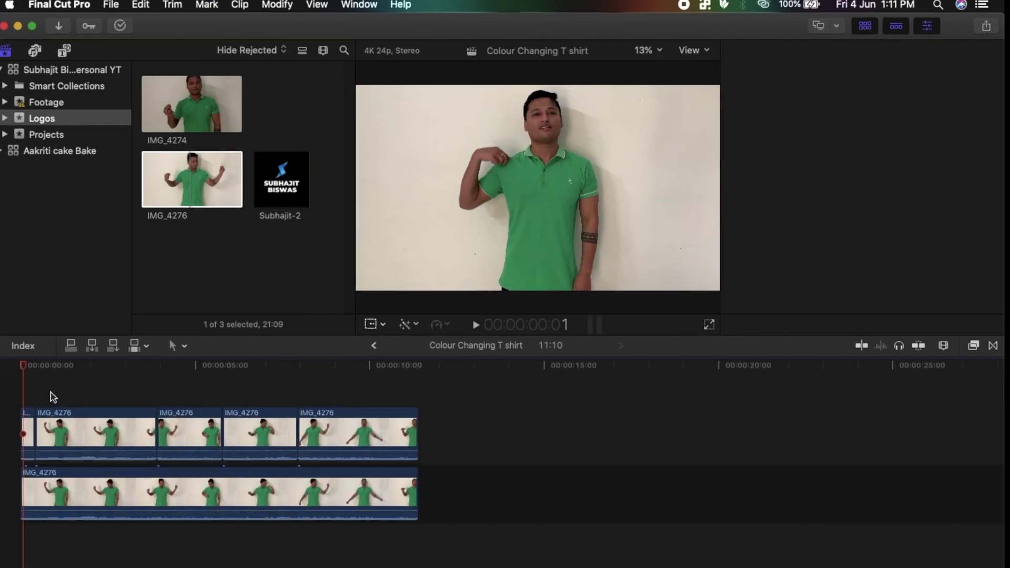
click(104, 359)
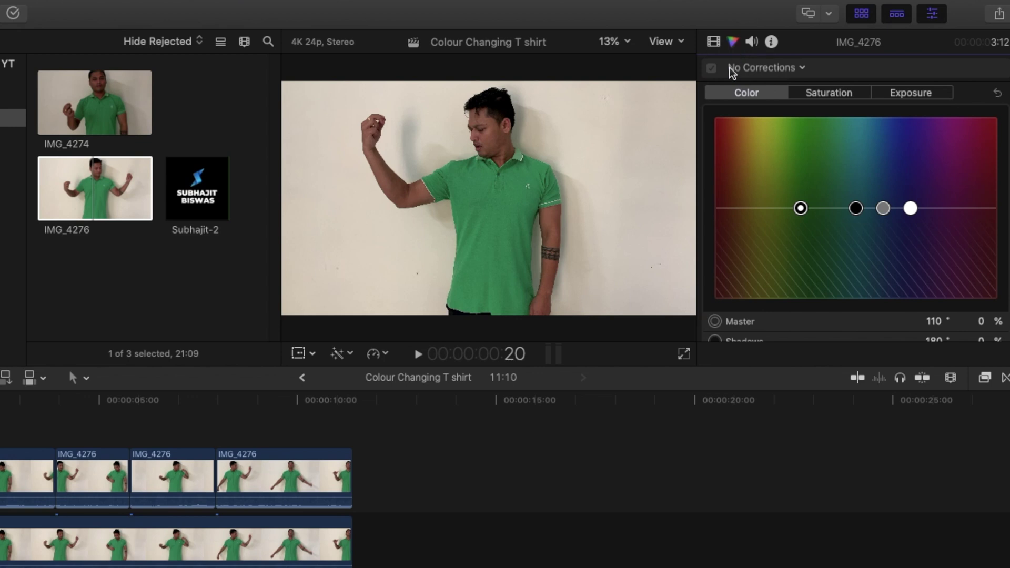
click(737, 69)
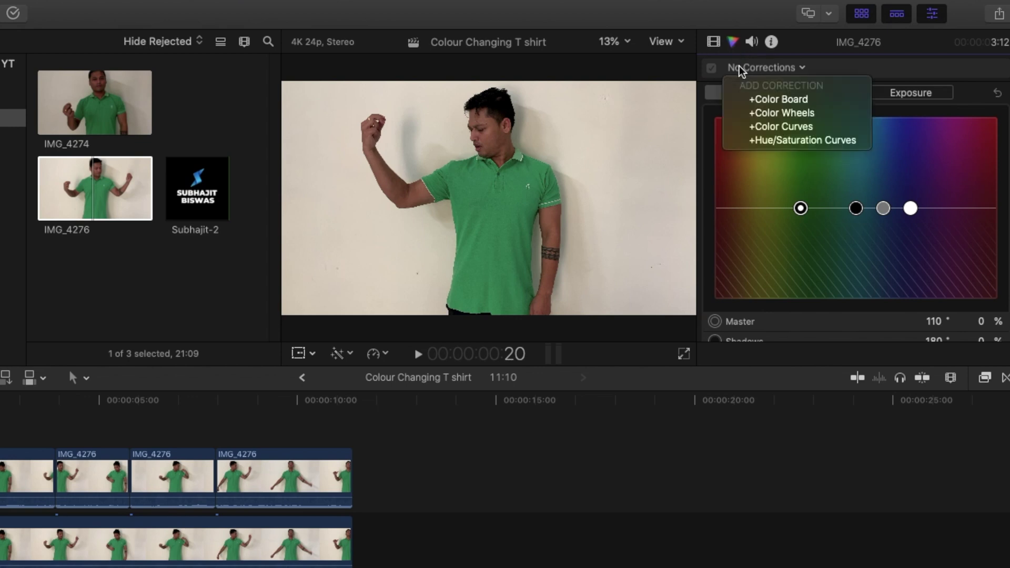
click(785, 139)
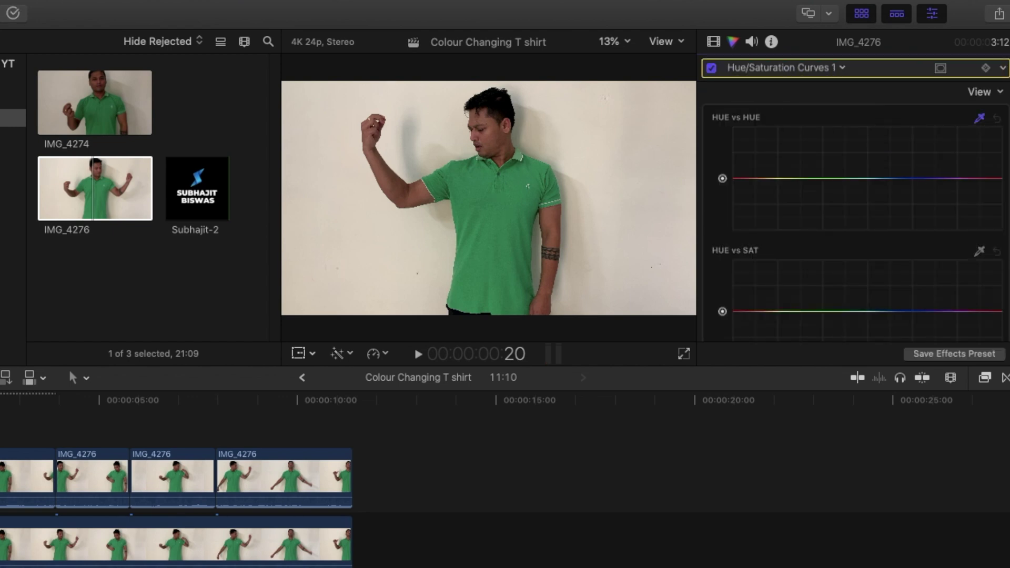
click(509, 213)
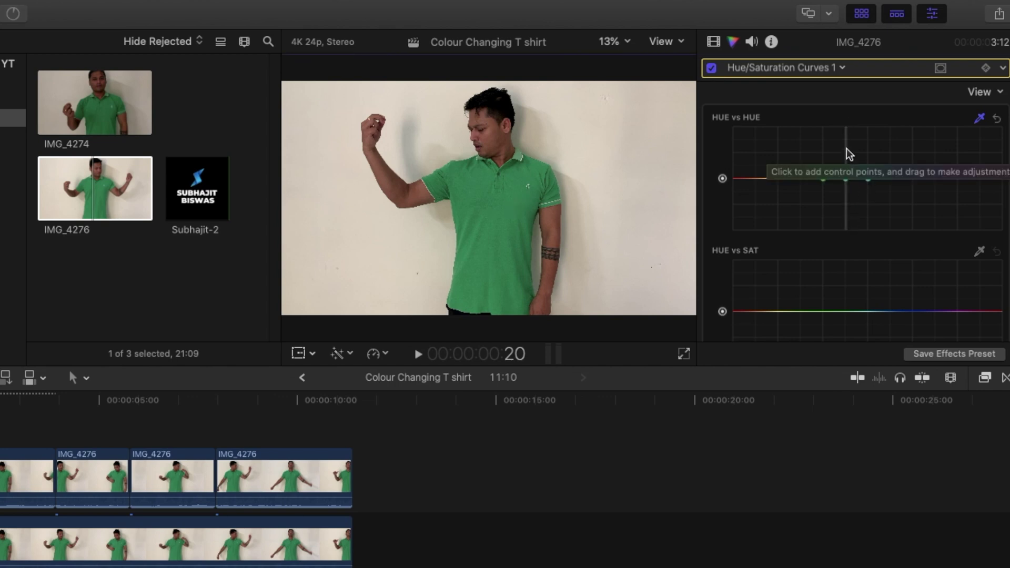
drag(848, 186, 848, 172)
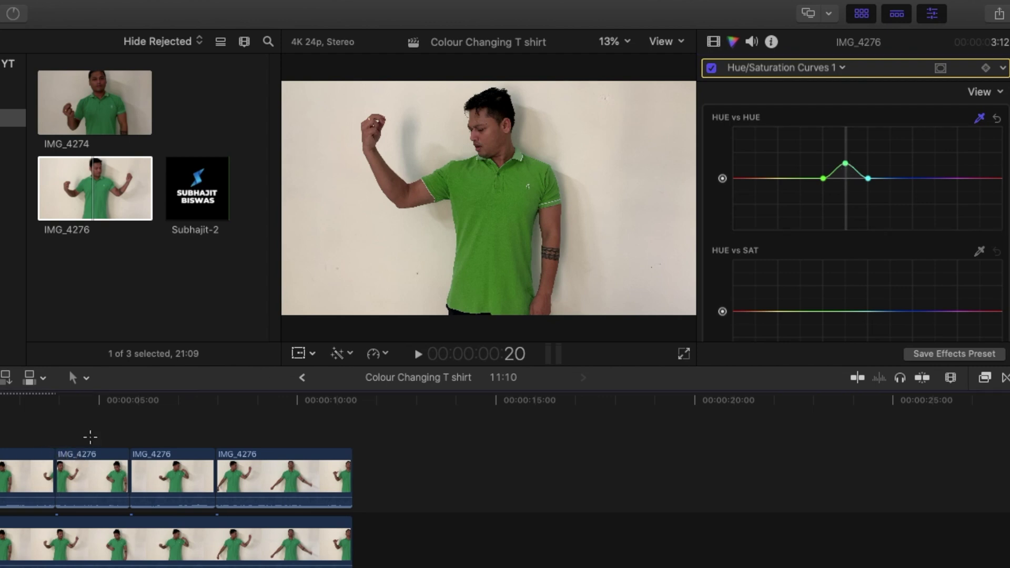
Add Hue/Saturation Curves to the third upper segment, sample the shirt and lower its Hue vs Hue point to turn it teal.
click(89, 441)
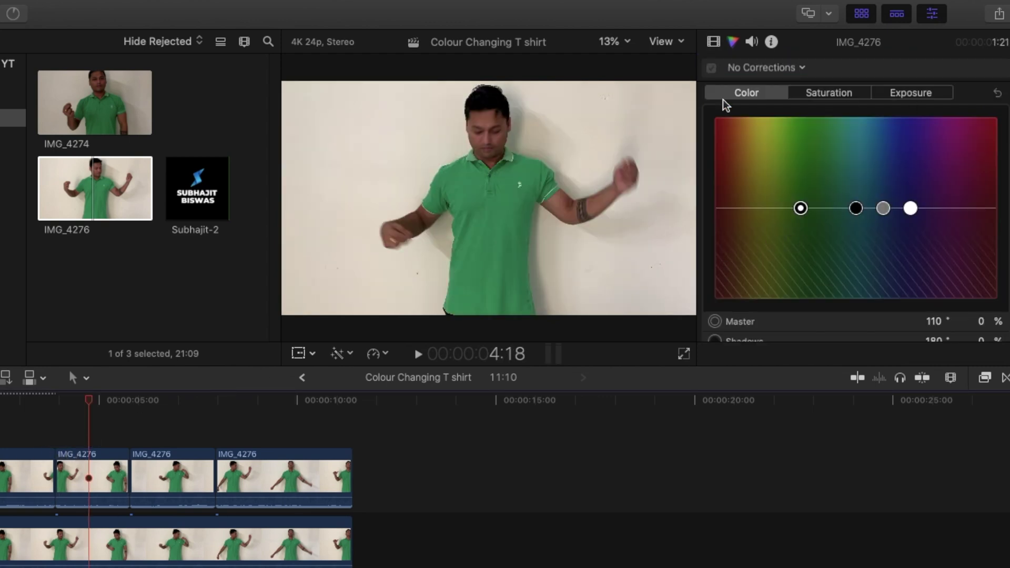
click(749, 74)
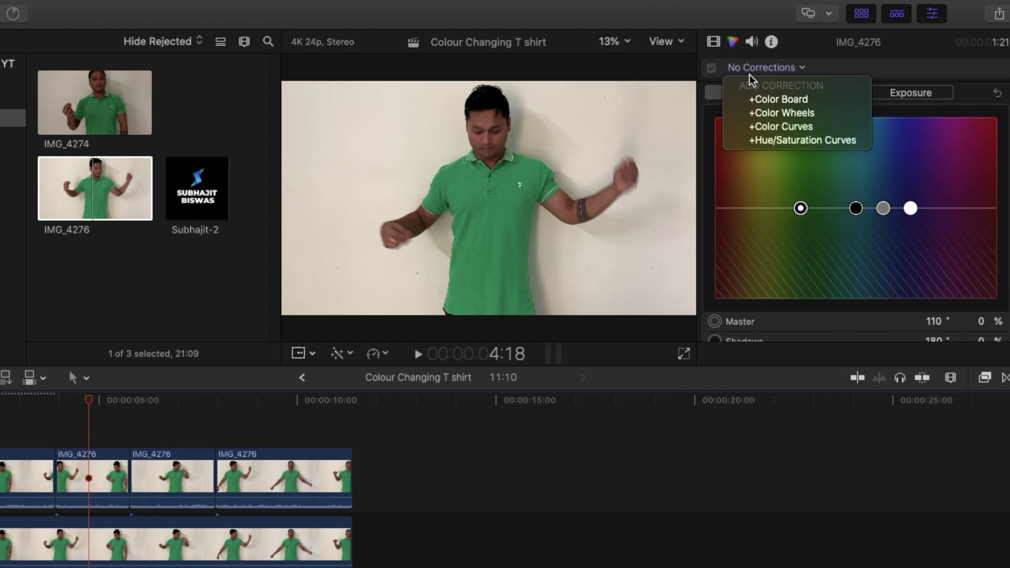
click(785, 141)
click(981, 119)
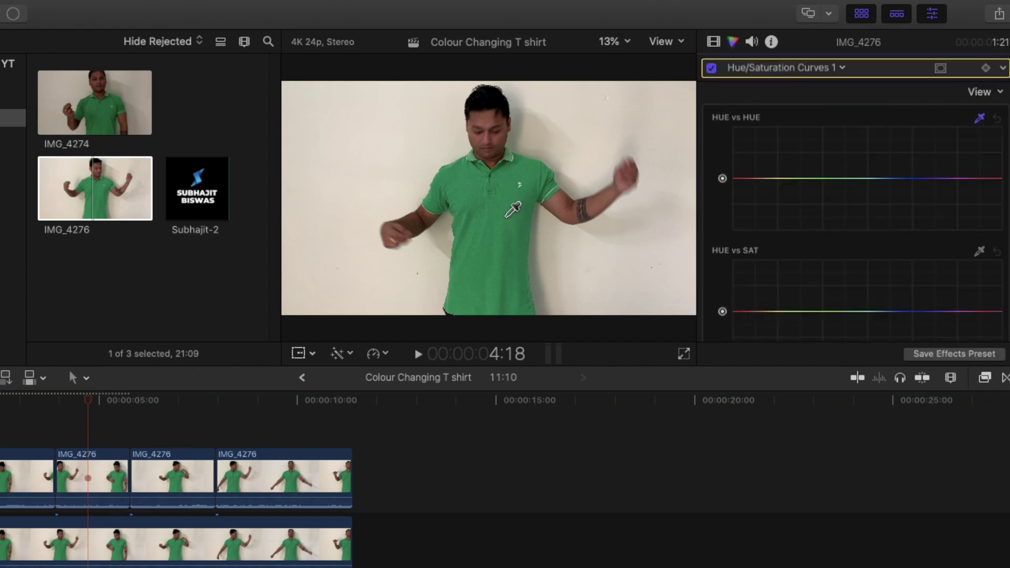
click(509, 205)
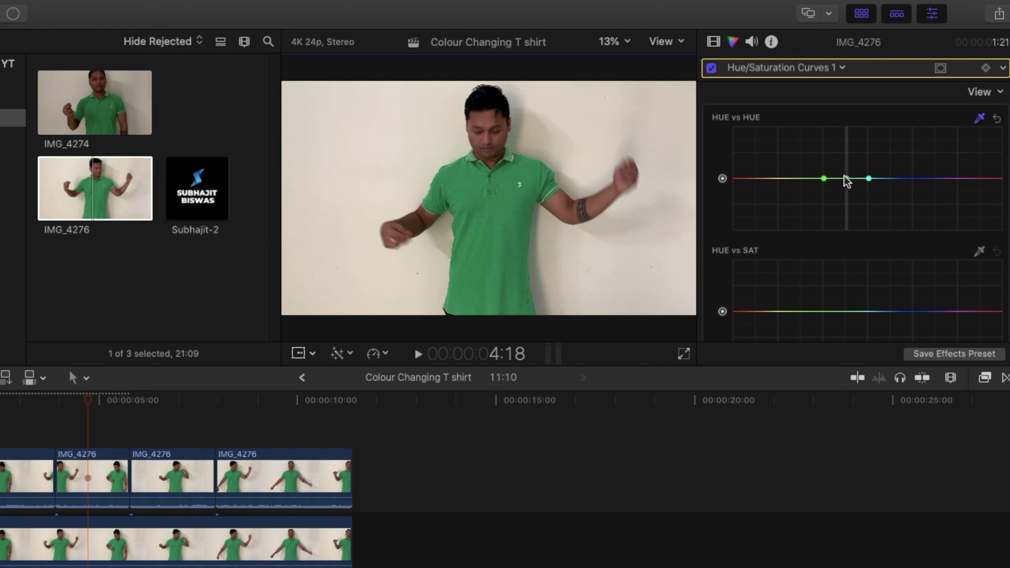
drag(846, 178, 848, 195)
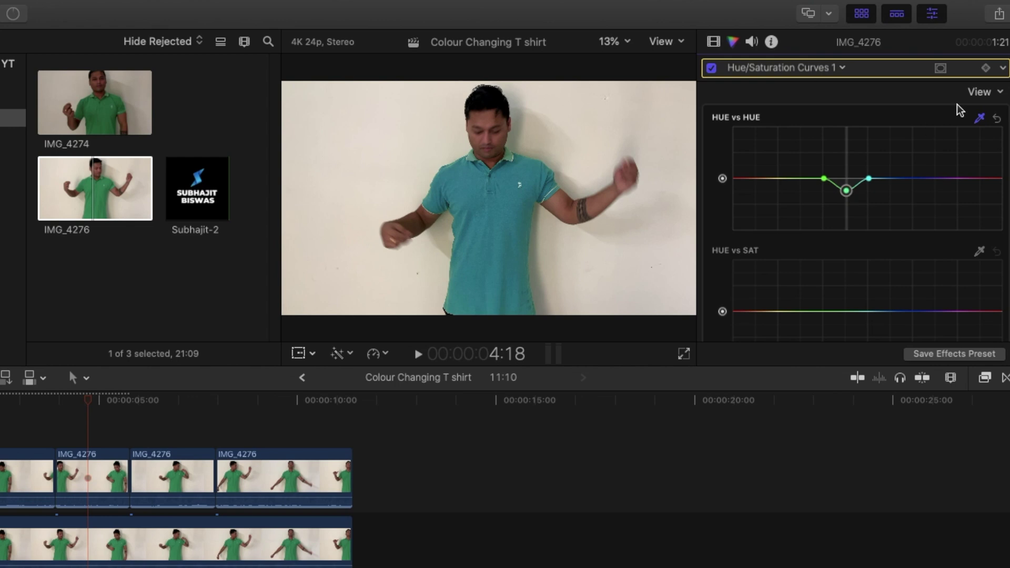
Add Hue/Saturation Curves to the fourth upper segment, sample the shirt and raise its Hue vs Hue point to a yellow-green.
click(173, 422)
click(763, 67)
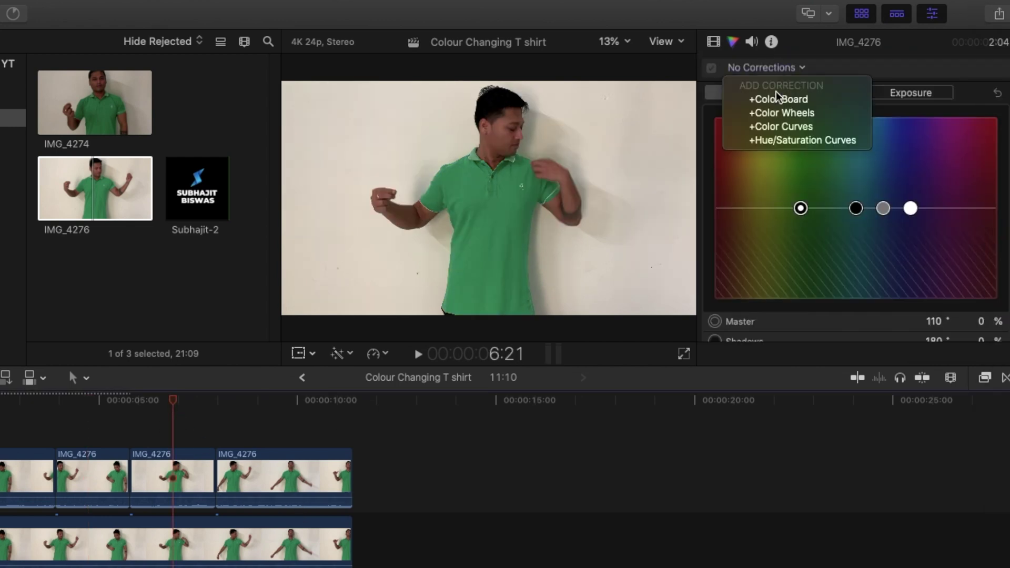
click(805, 140)
click(980, 118)
click(504, 224)
drag(847, 178, 848, 161)
Play the timeline from the beginning to review the shirt color changes.
click(255, 436)
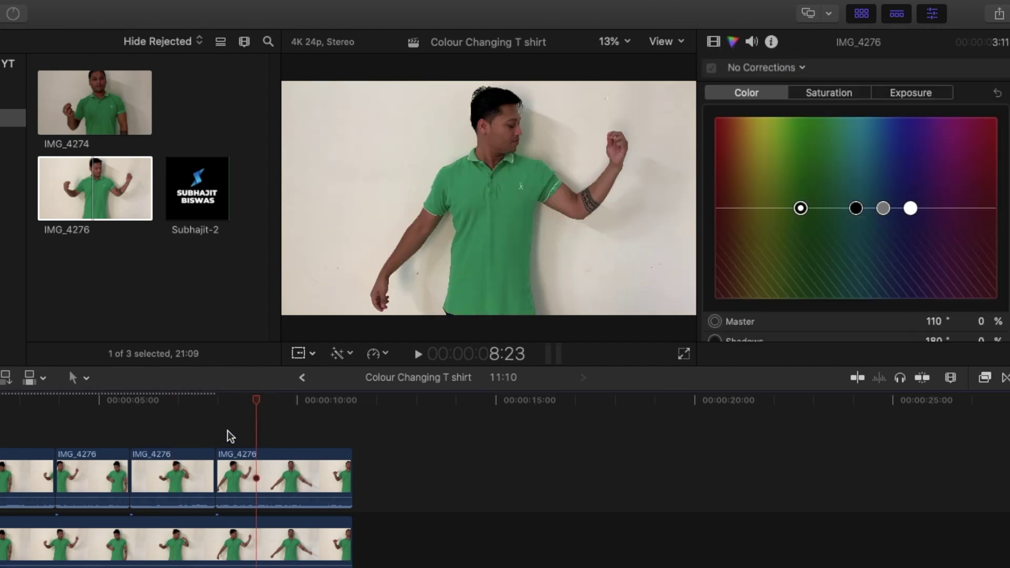
key(space)
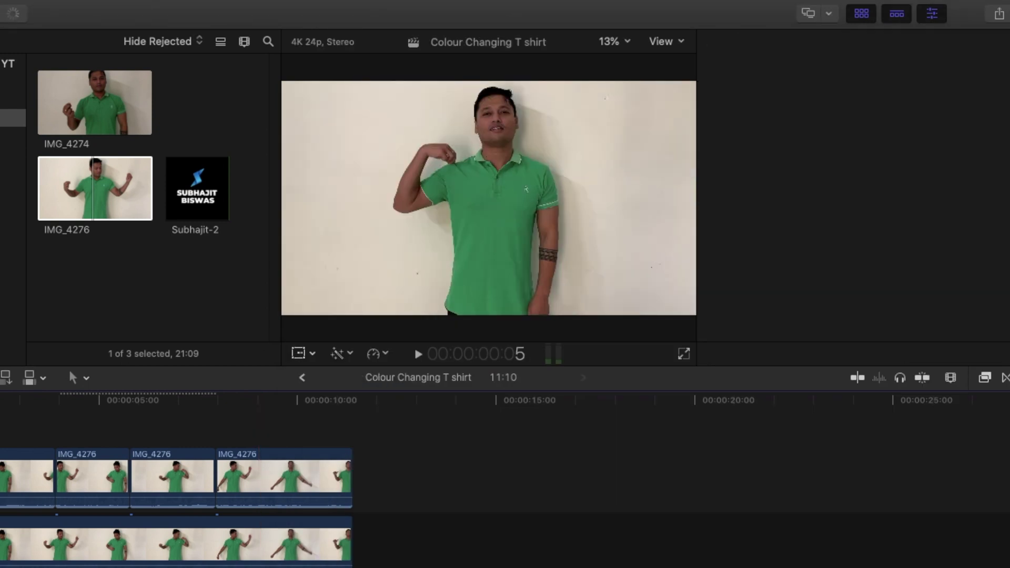
key(space)
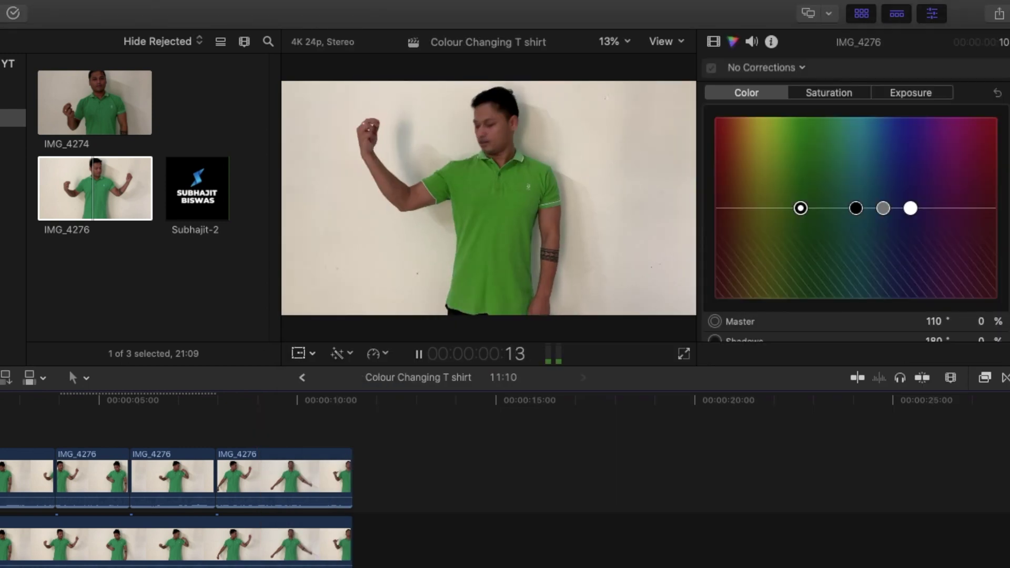
key(space)
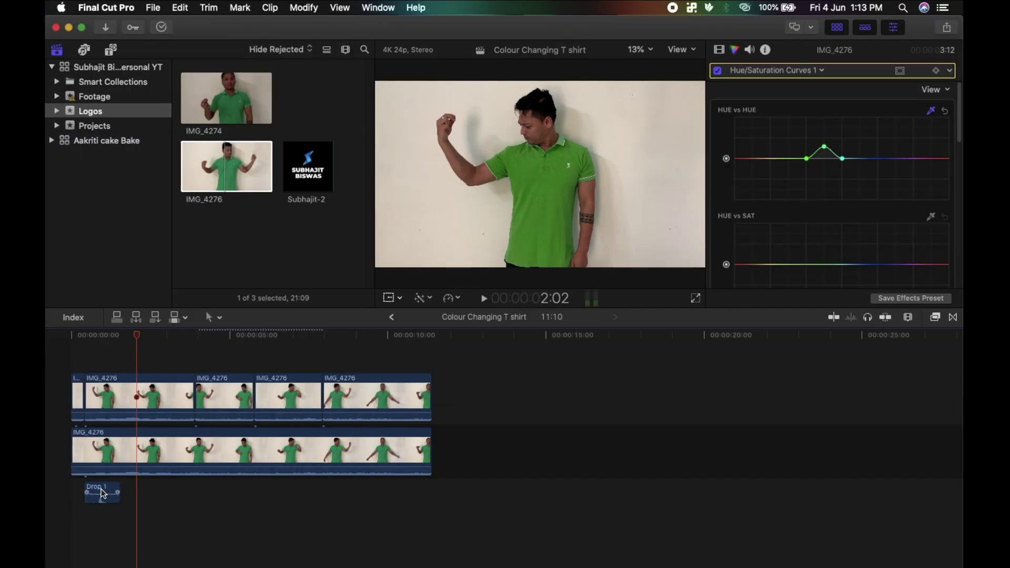
Move the Drop 1 sound slightly earlier so it matches the first color change, and play it back.
drag(103, 493, 93, 493)
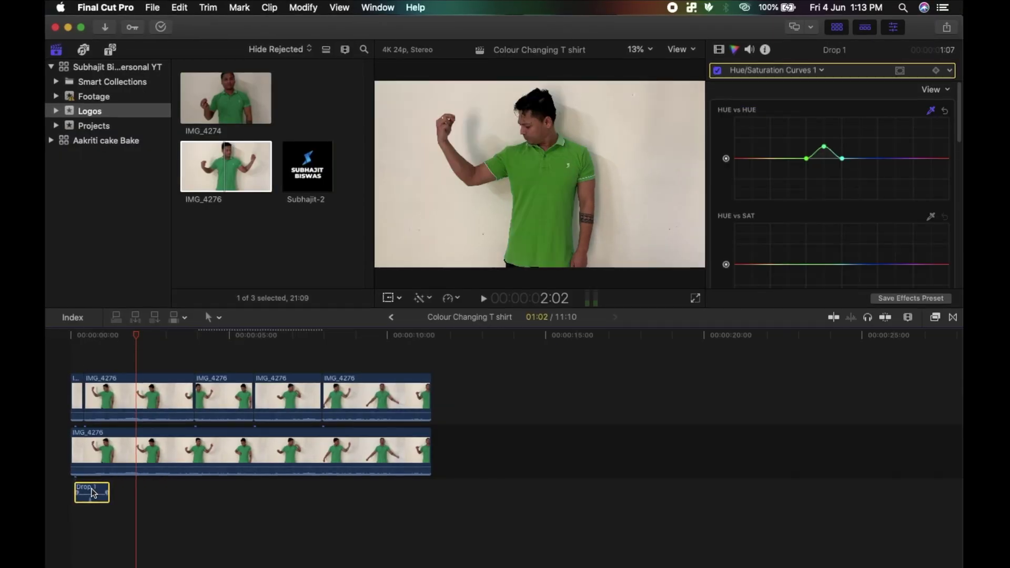
click(77, 361)
key(space)
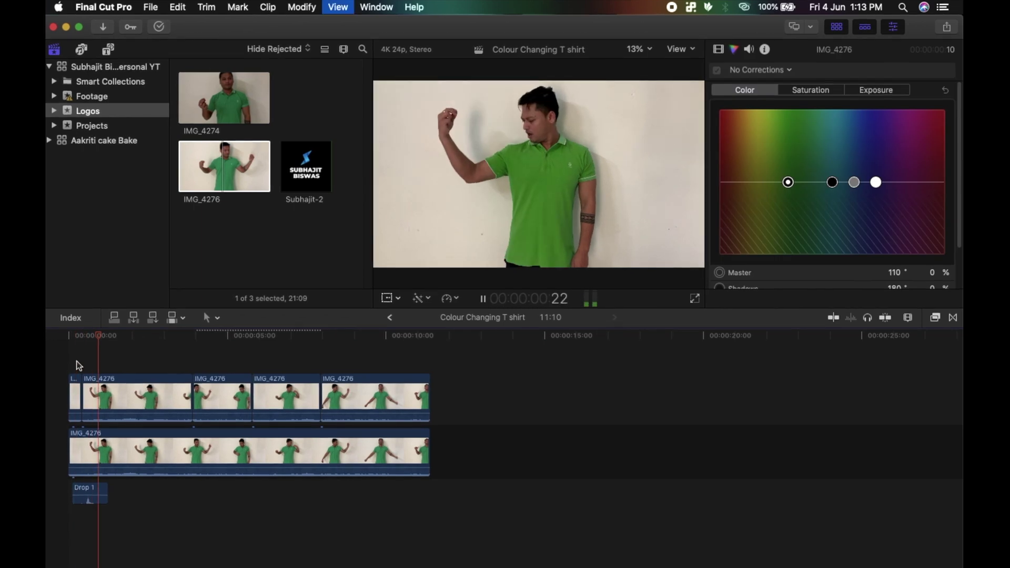
key(space)
Copy the Drop 1 sound and paste it at the 3:22 cut.
click(86, 492)
key(super+c)
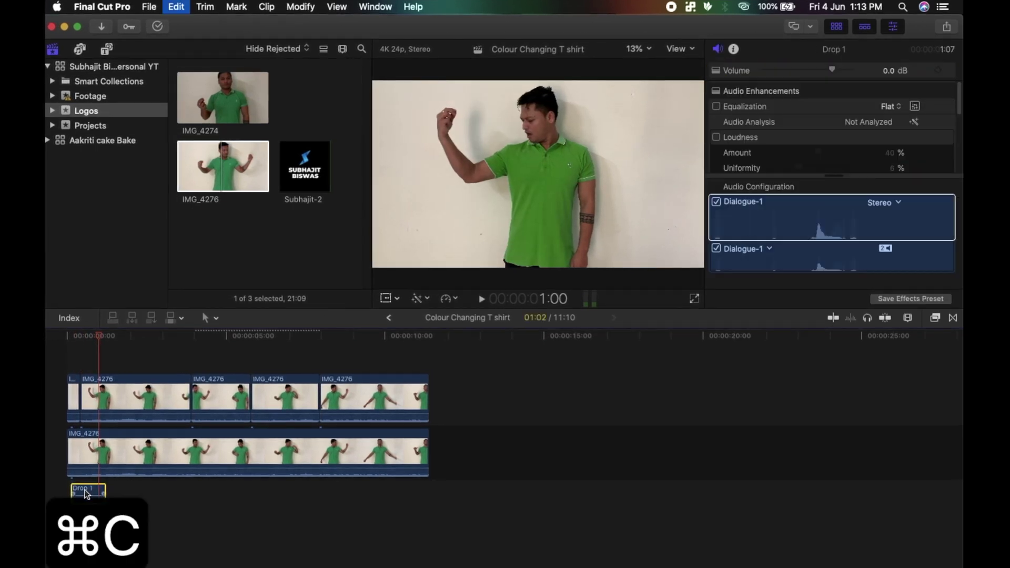
click(196, 490)
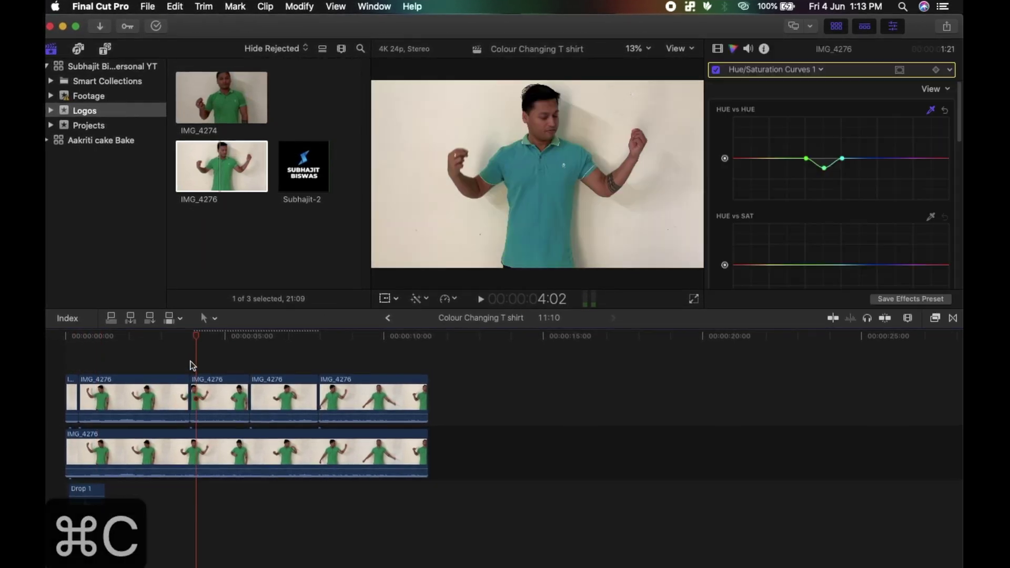
drag(194, 335, 187, 340)
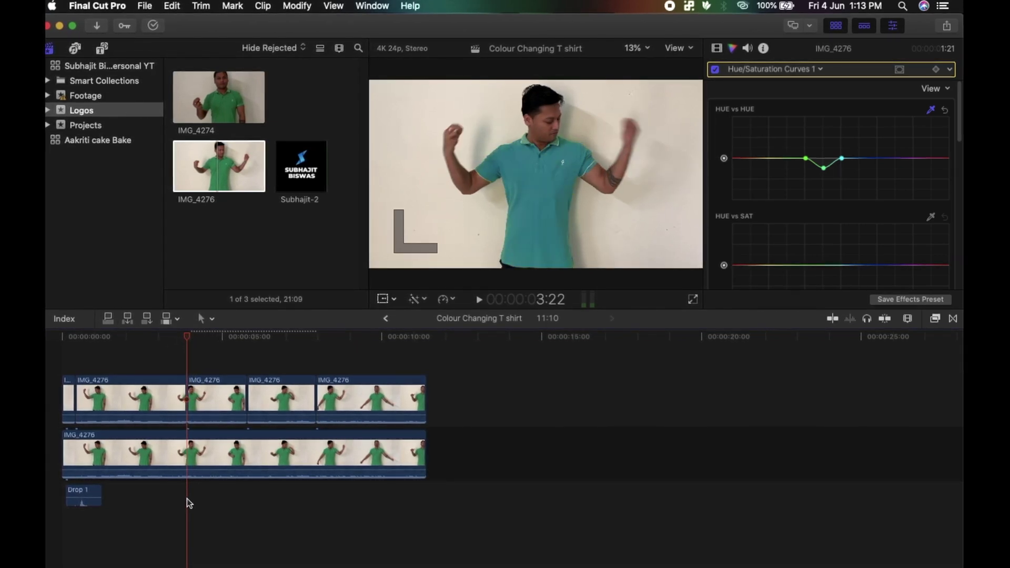
key(ctrl+v)
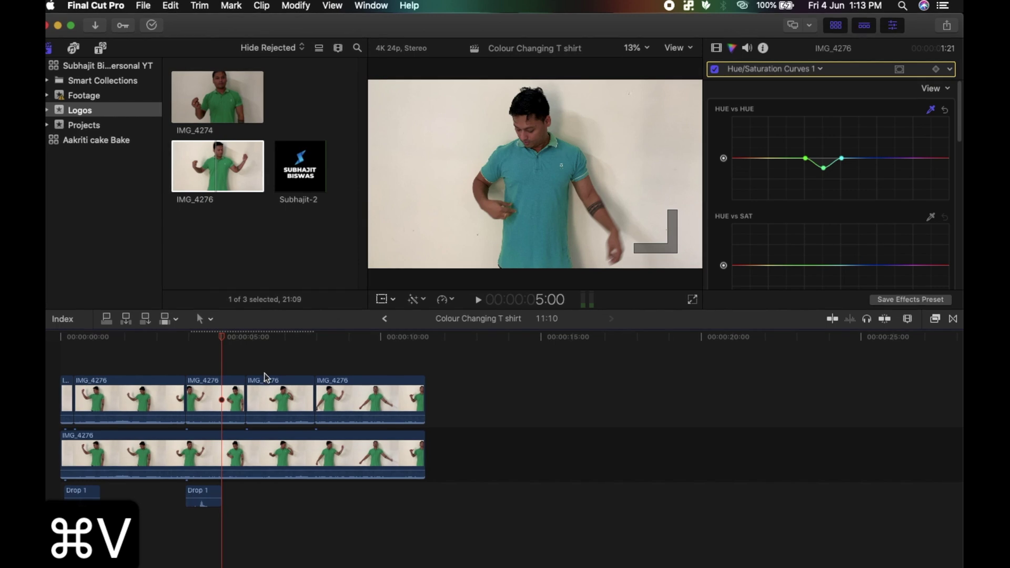
Paste Drop 1 at the 5:19 and 7:23 cuts and shift the pasted copies slightly earlier.
click(245, 363)
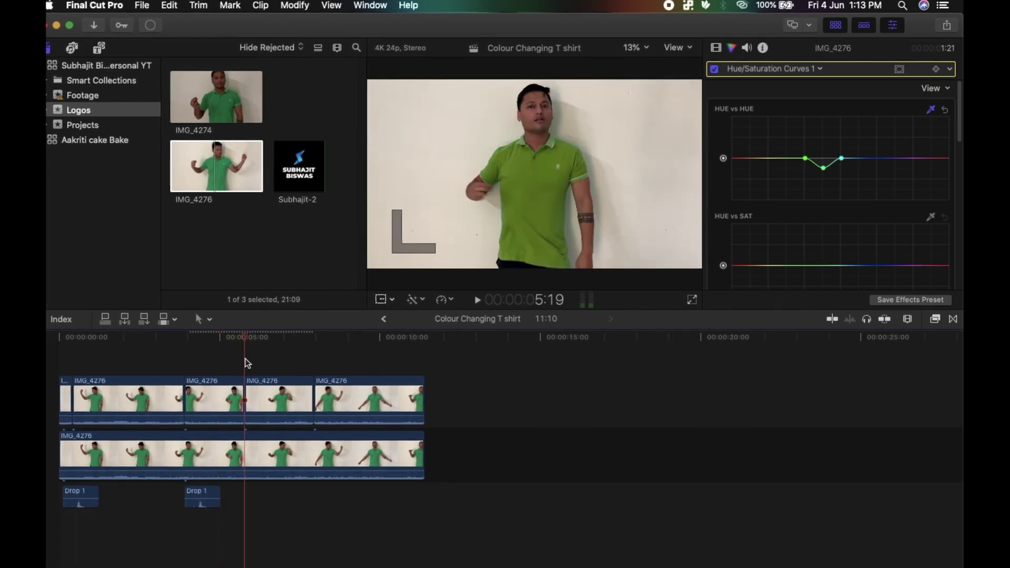
key(super+v)
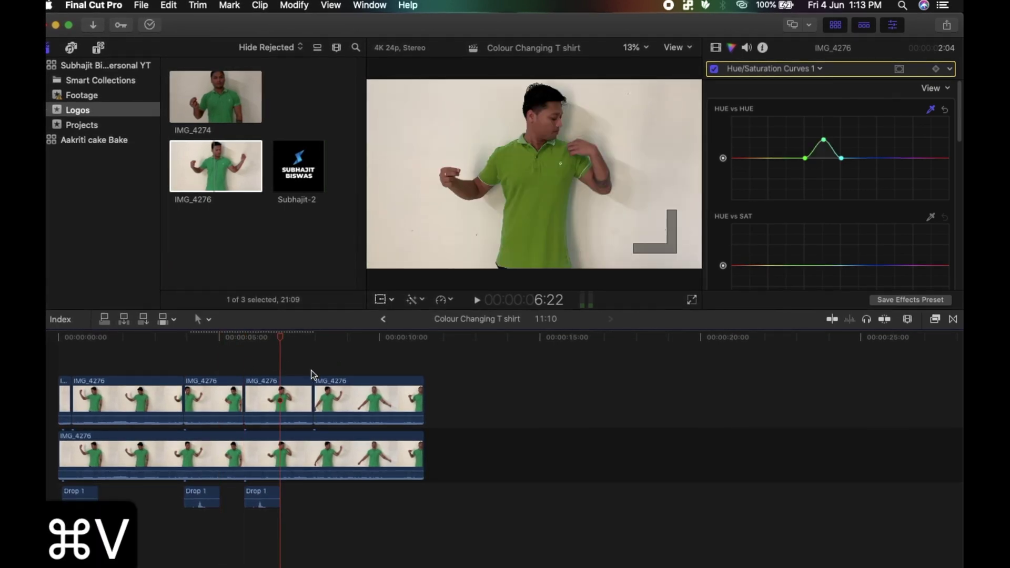
drag(250, 500, 252, 500)
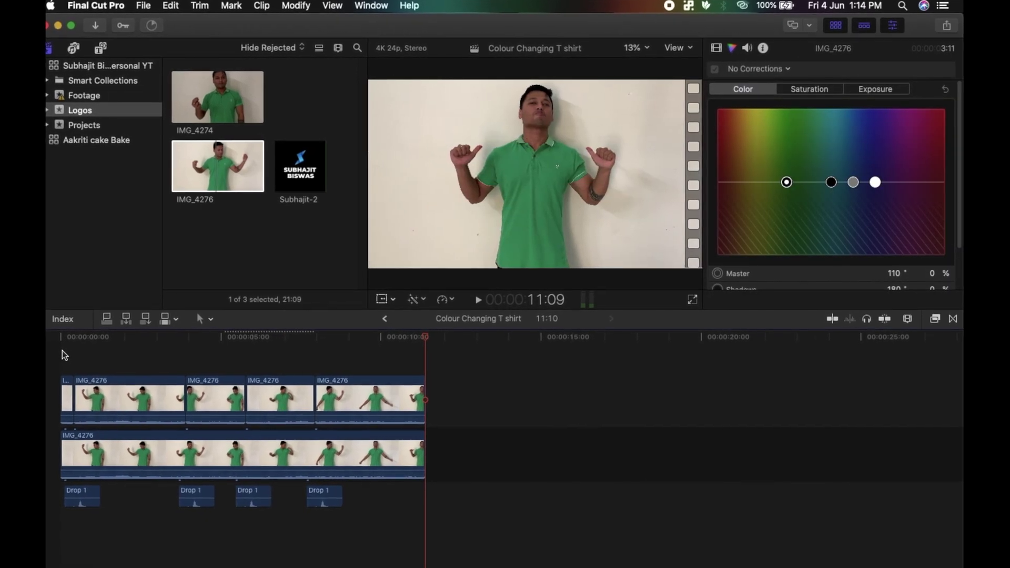
Apply the Draw Mask effect to the full-length lower IMG_4276 clip and show its mask settings.
click(331, 447)
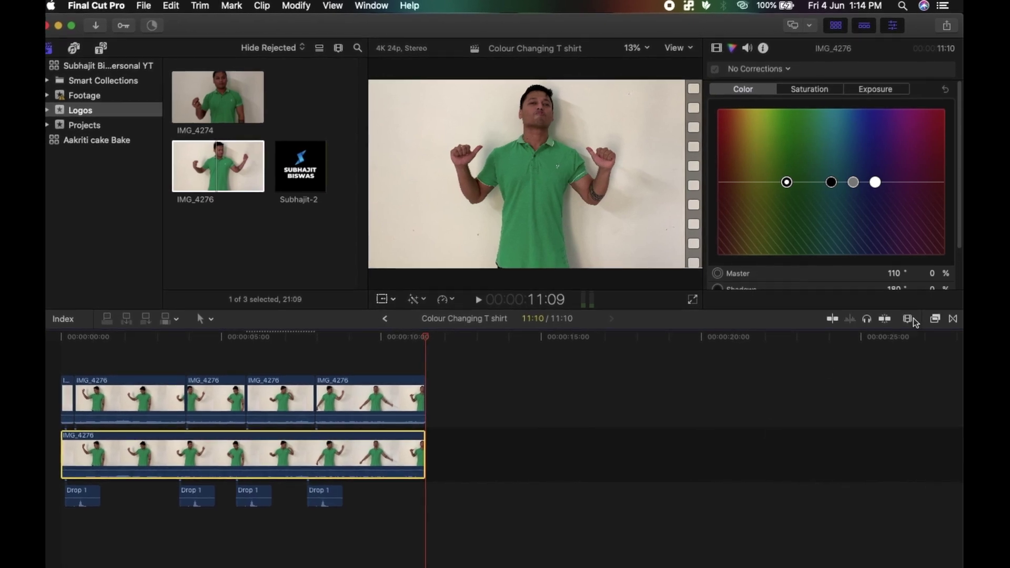
click(909, 320)
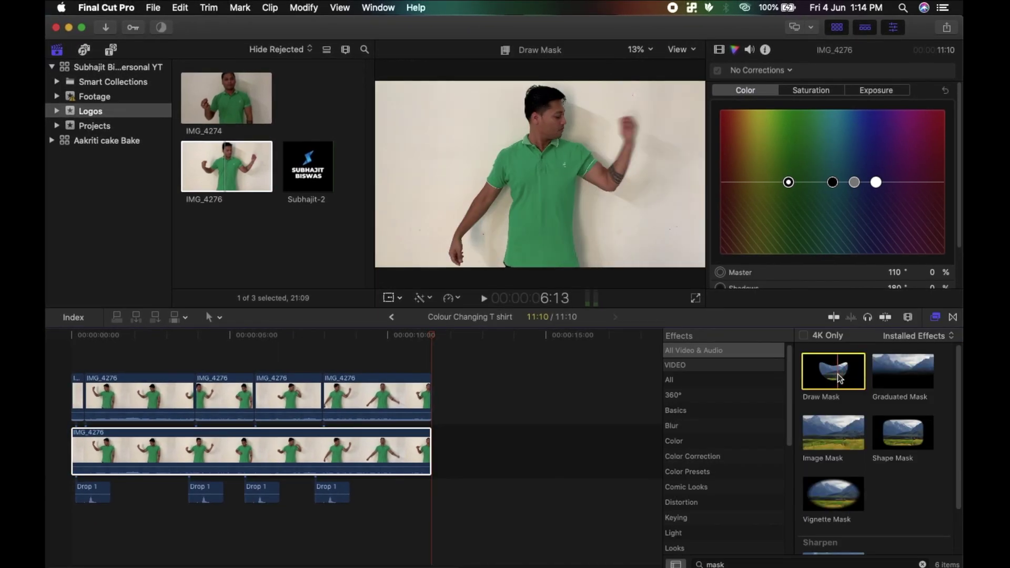
mouse_move(841, 379)
mouse_down()
mouse_move(169, 447)
mouse_move(158, 456)
mouse_up()
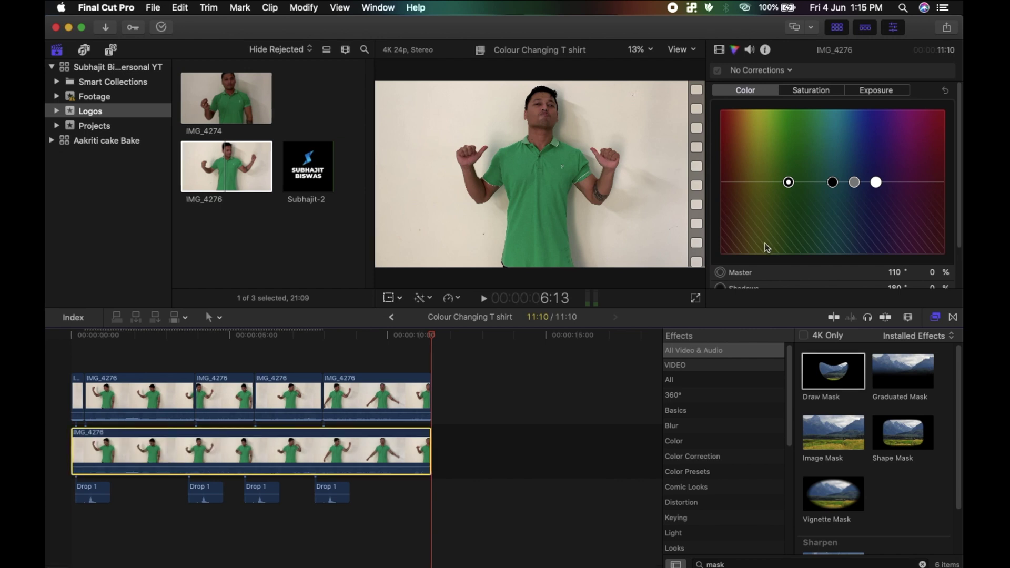
click(721, 51)
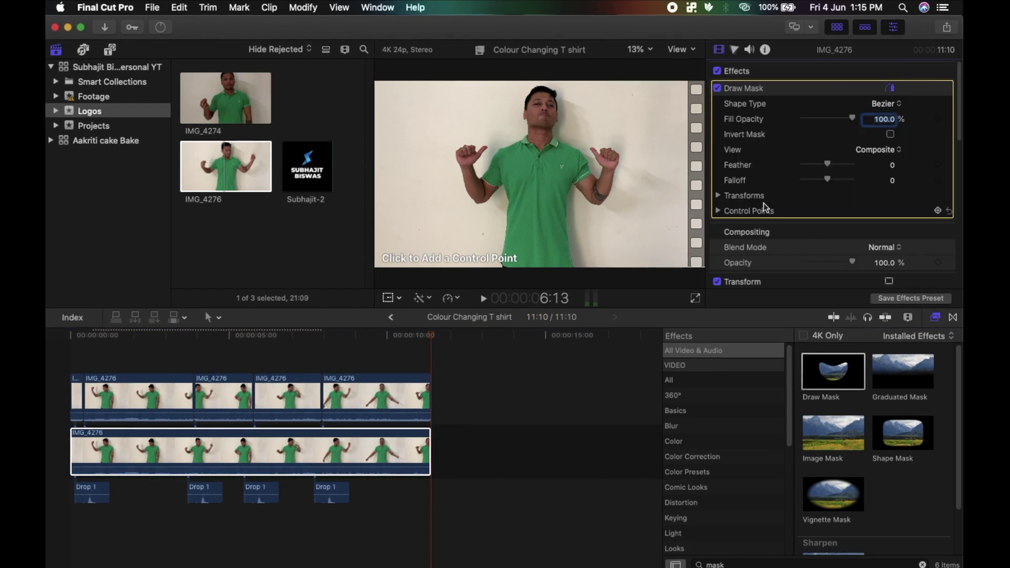
key(Return)
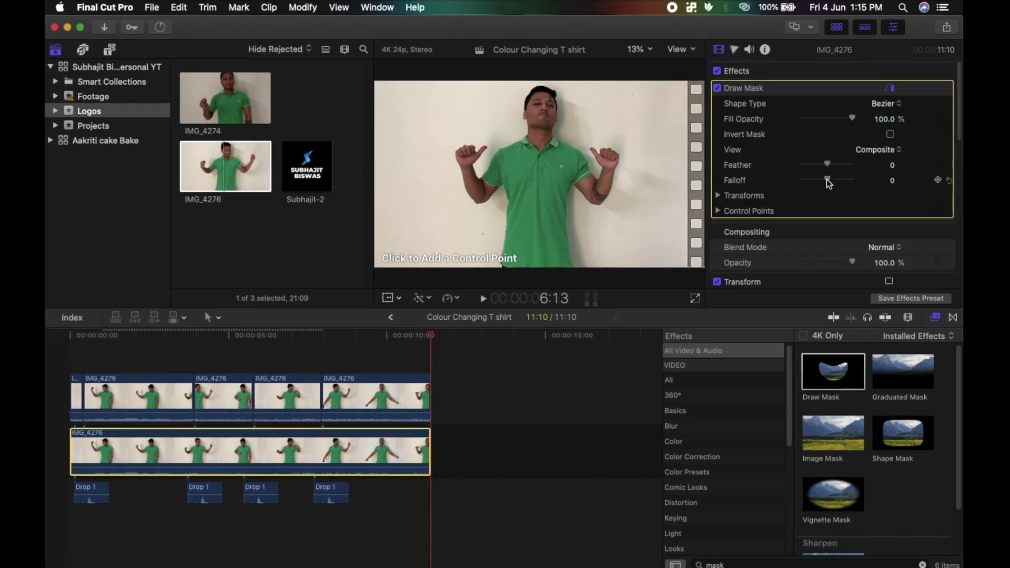
Draw a closed four-point mask around the man's head and neck in the lower clip, with the shape type set to Linear.
scroll(827, 179, down, 1)
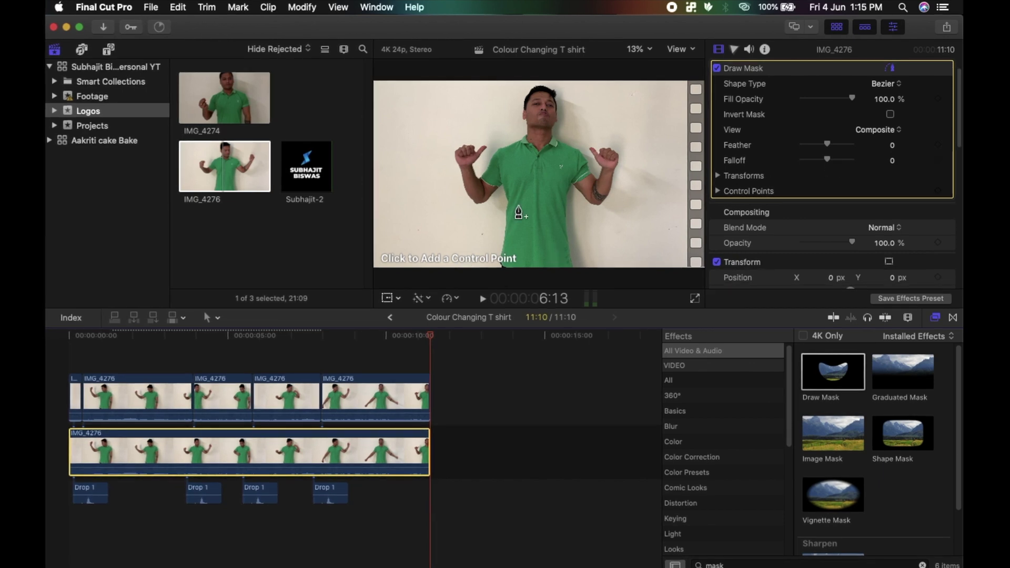
click(510, 82)
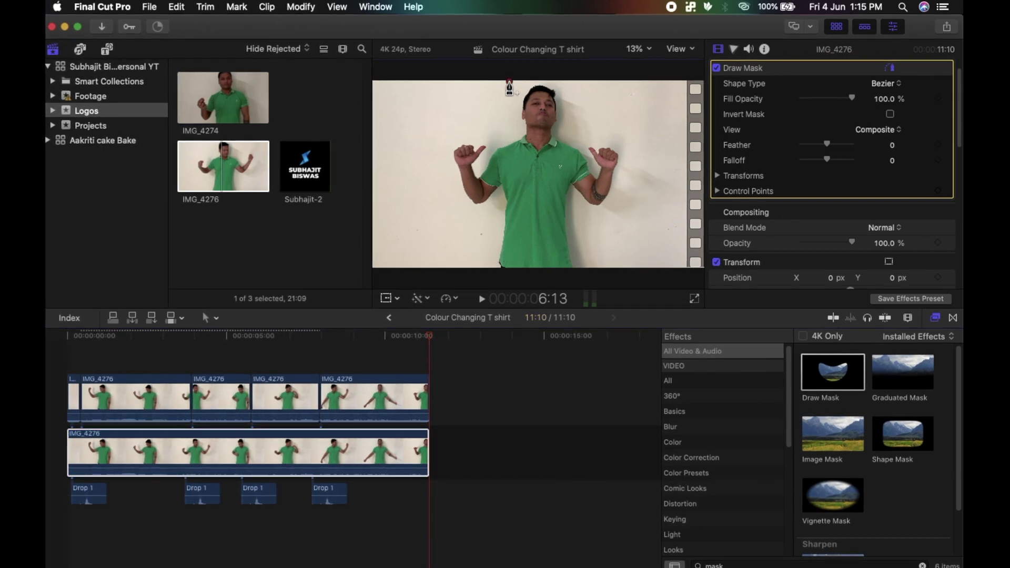
click(580, 81)
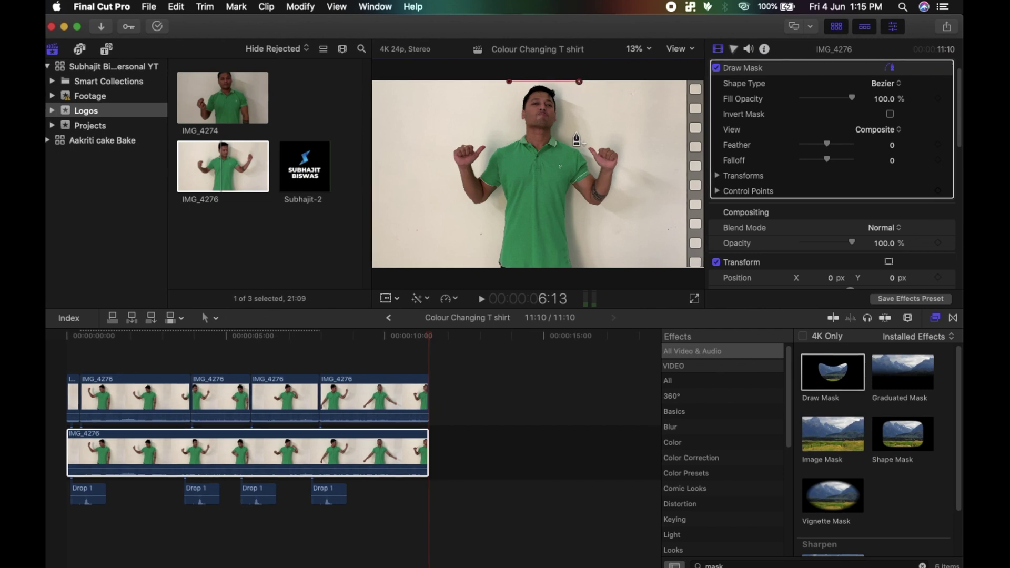
click(574, 132)
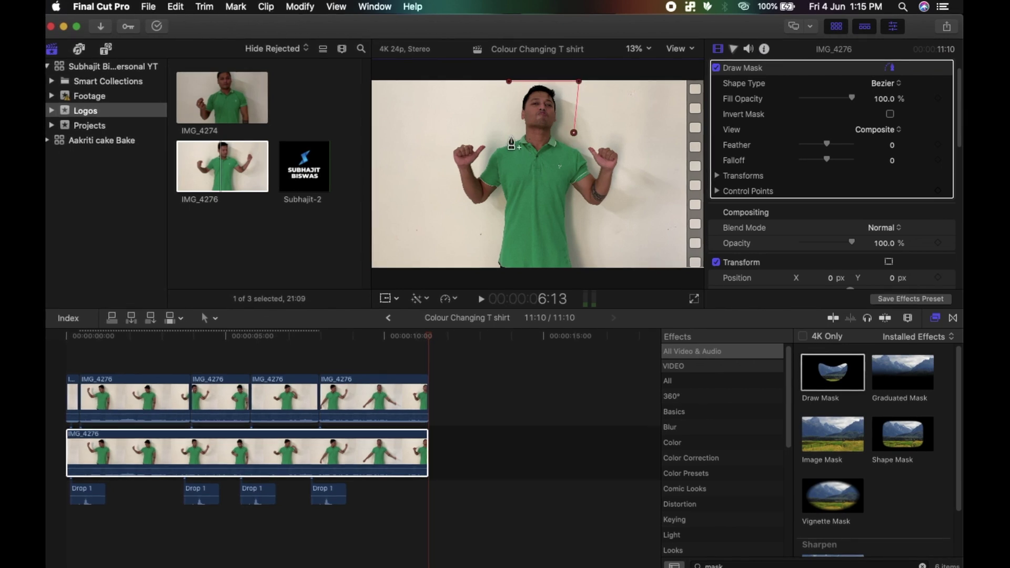
click(504, 134)
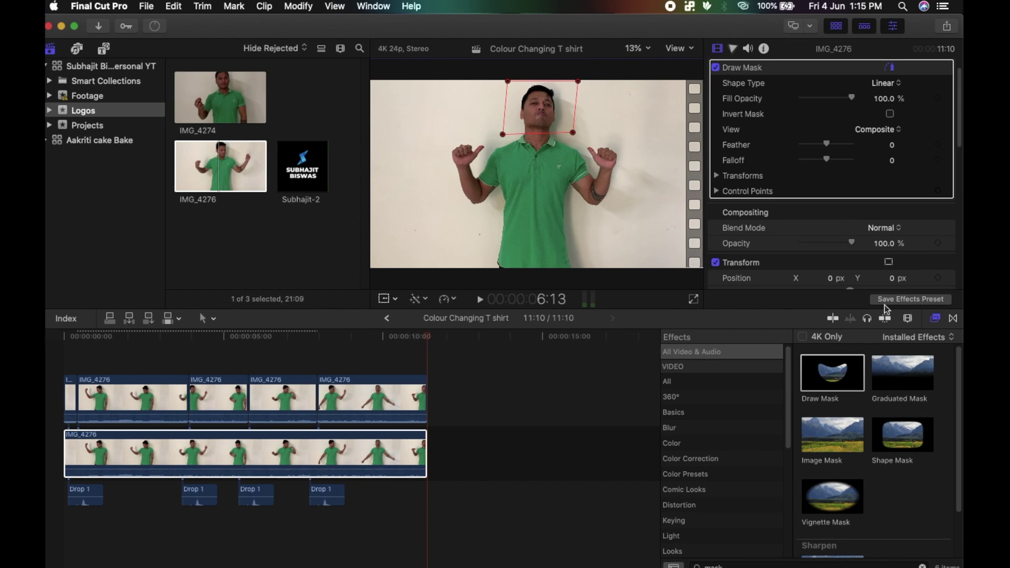
Check several frames near the end of the timeline for the mask's coverage, and play the video from the beginning.
click(349, 339)
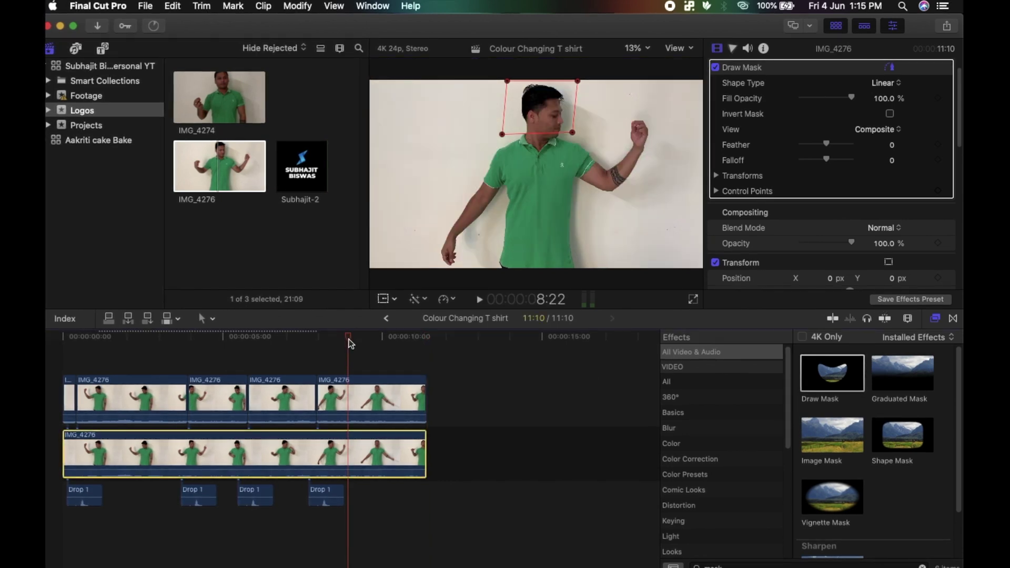
click(377, 341)
click(403, 340)
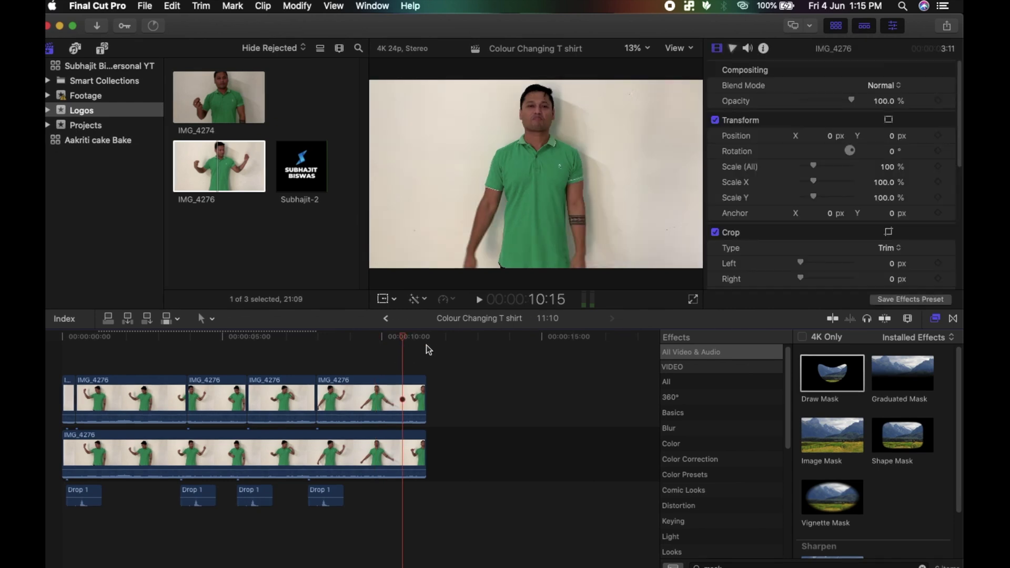
click(426, 345)
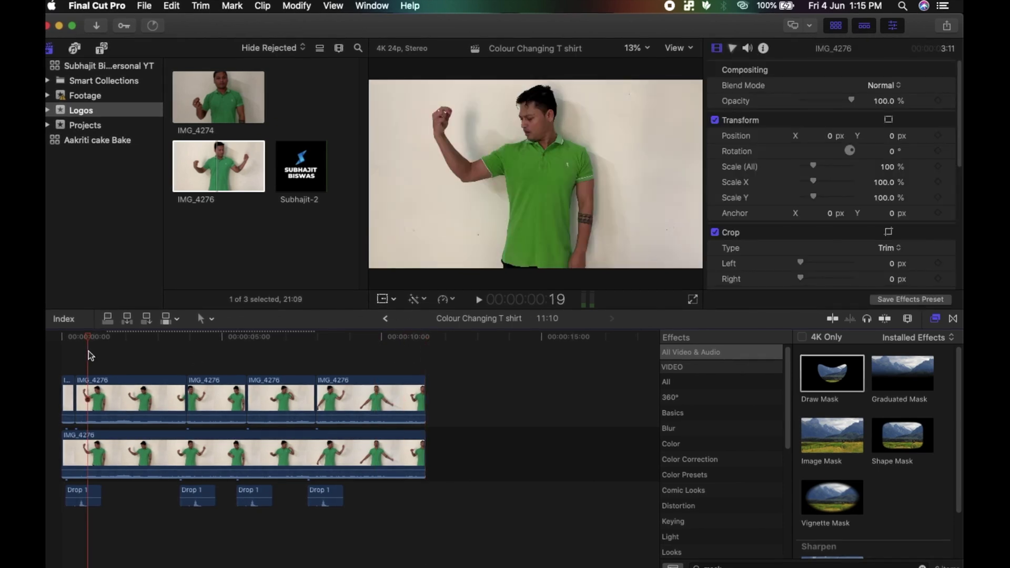
key(Home)
key(space)
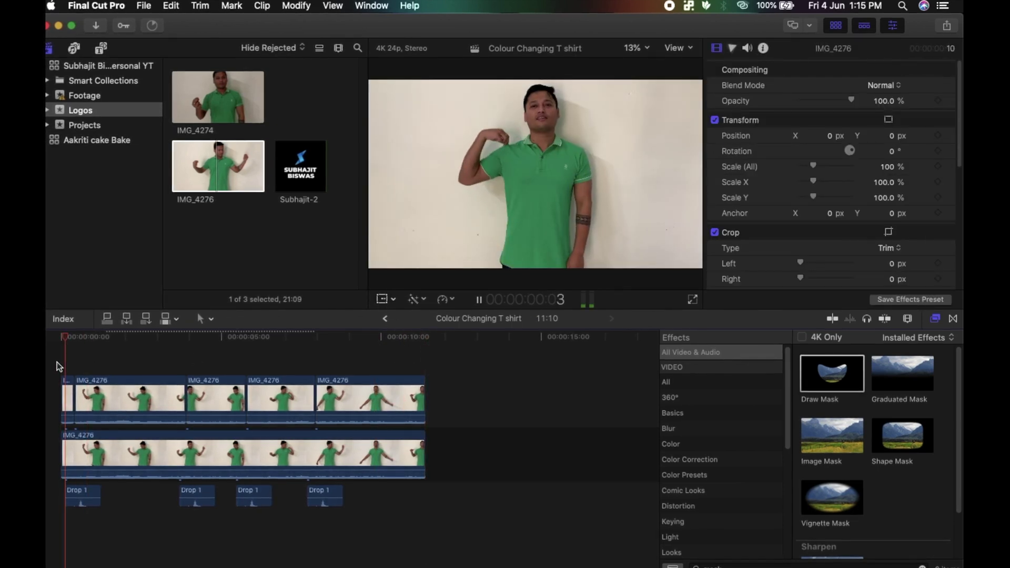